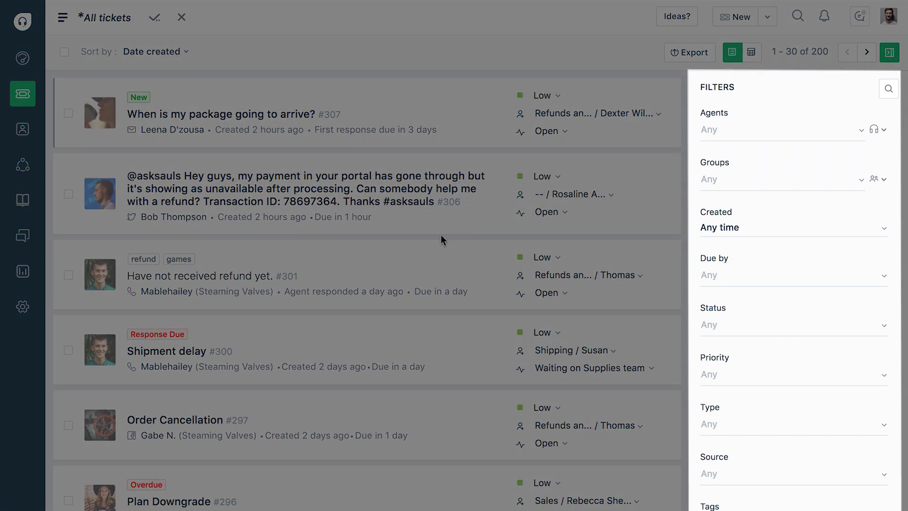
- Search the Agents filter for an agent by name, then clear the search
{"action": "left_click", "coordinate": [726, 130]}
{"action": "type", "text": "David"}
{"action": "key", "text": "BackSpace"}
{"action": "key", "text": "BackSpace"}
{"action": "key", "text": "BackSpace"}
{"action": "key", "text": "BackSpace"}
{"action": "key", "text": "BackSpace"}
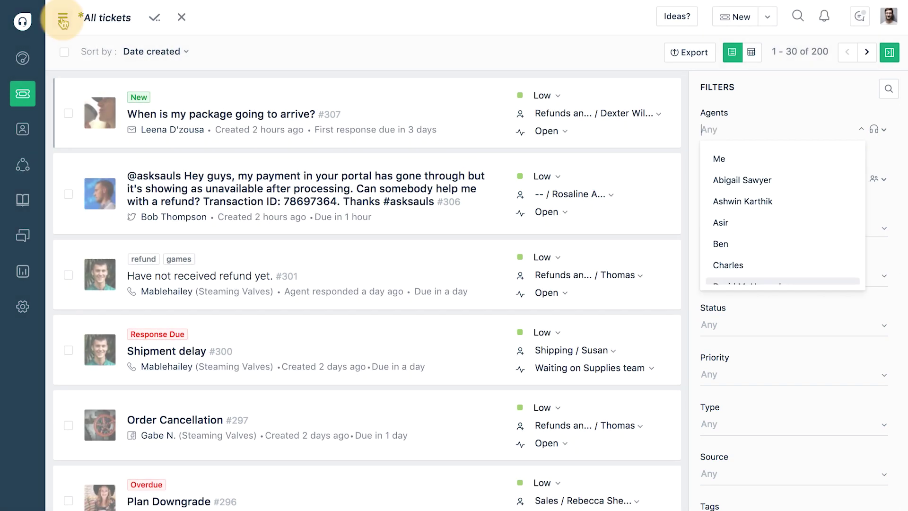
- Browse the saved ticket views list and the filter field search, closing both
{"action": "left_click", "coordinate": [63, 17]}
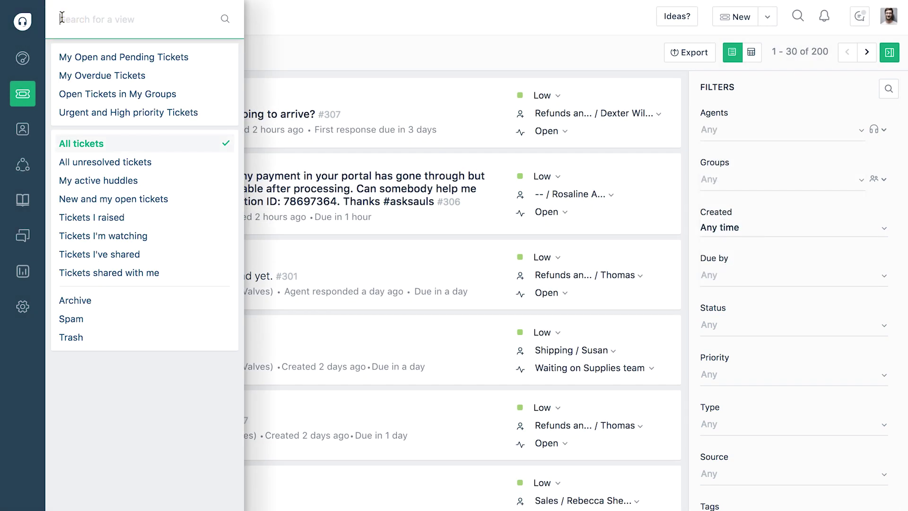
{"action": "left_click", "coordinate": [397, 77]}
{"action": "left_click", "coordinate": [889, 89]}
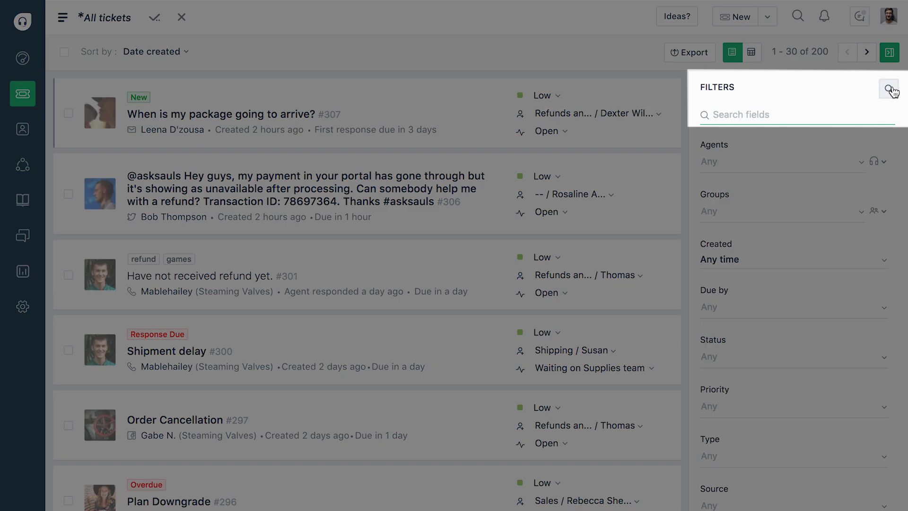
{"action": "left_click", "coordinate": [890, 90]}
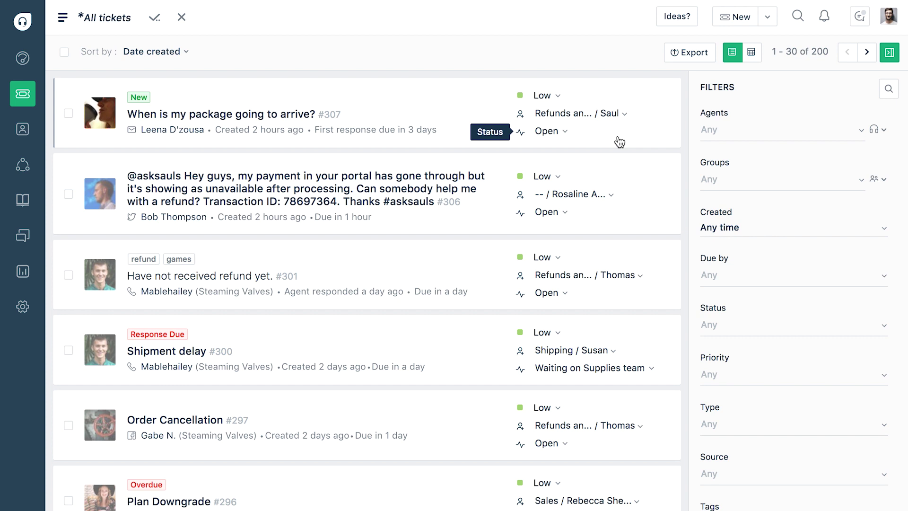
- Change ticket #307's agent, switch to table view, and open ticket #301 'Have not received refund yet.'
{"action": "left_click", "coordinate": [609, 114]}
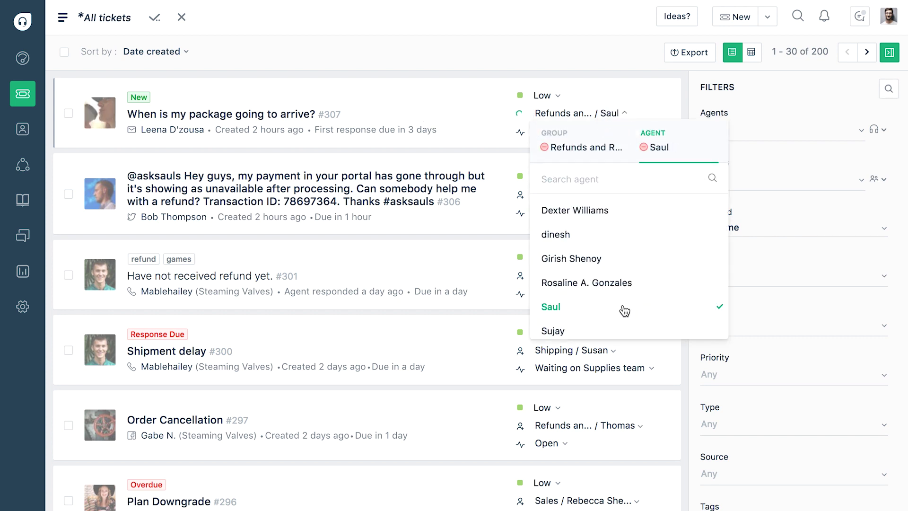
{"action": "left_click", "coordinate": [609, 48]}
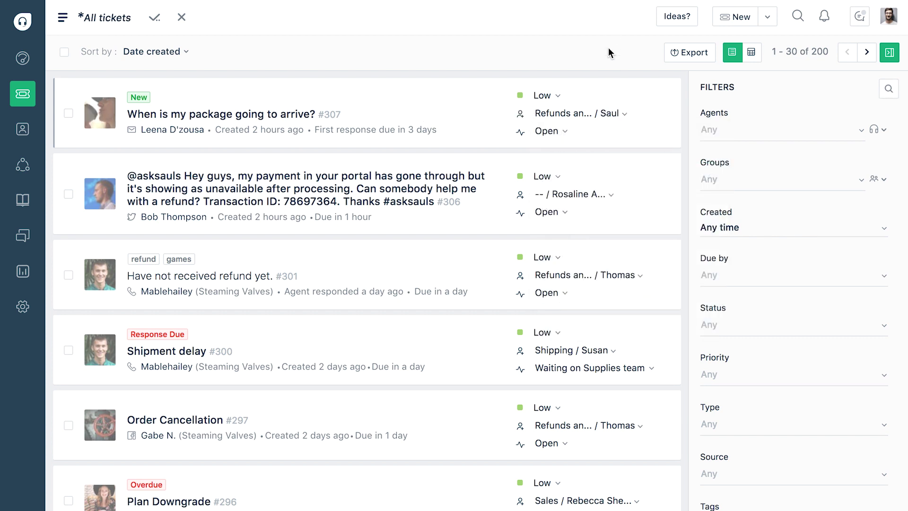
{"action": "left_click", "coordinate": [751, 55]}
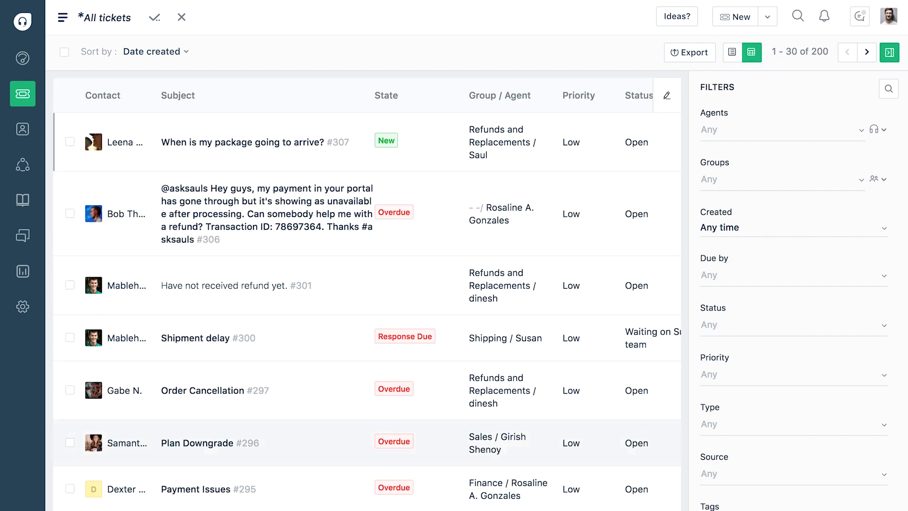
{"action": "left_click", "coordinate": [272, 285]}
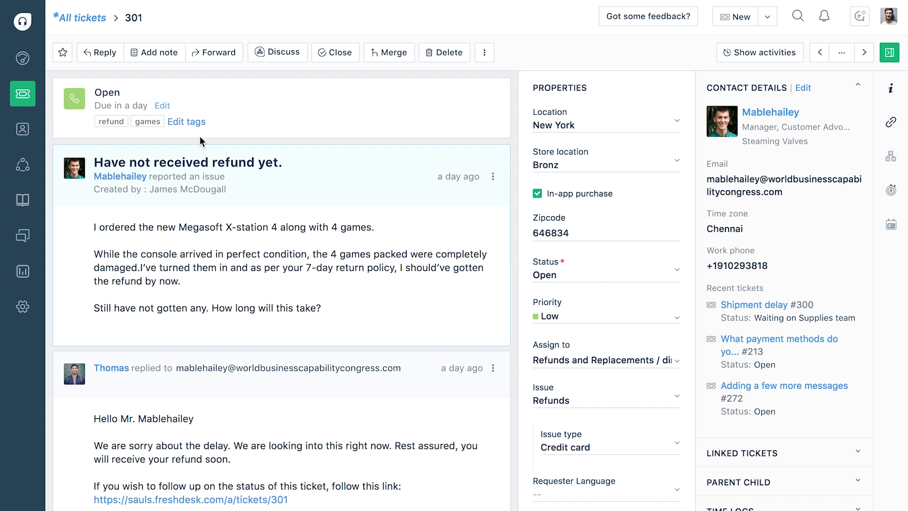
{"action": "left_click", "coordinate": [192, 124]}
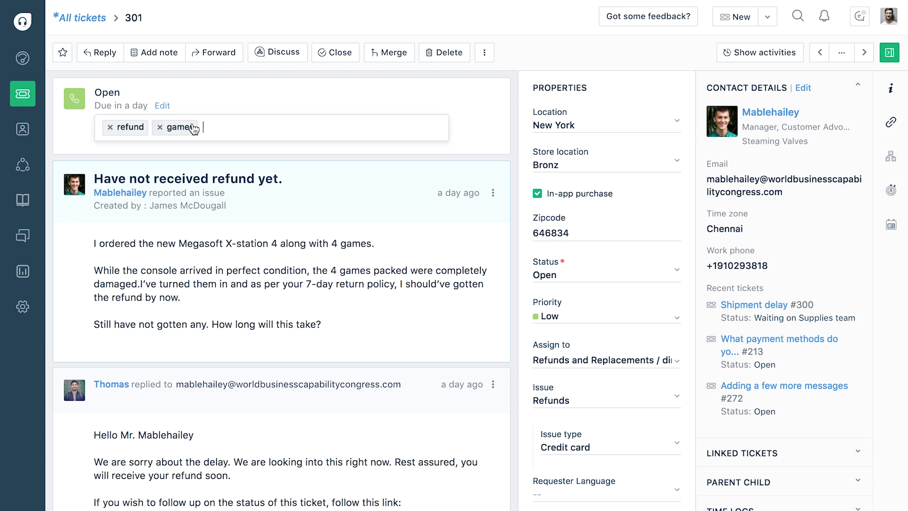
{"action": "left_click", "coordinate": [225, 150]}
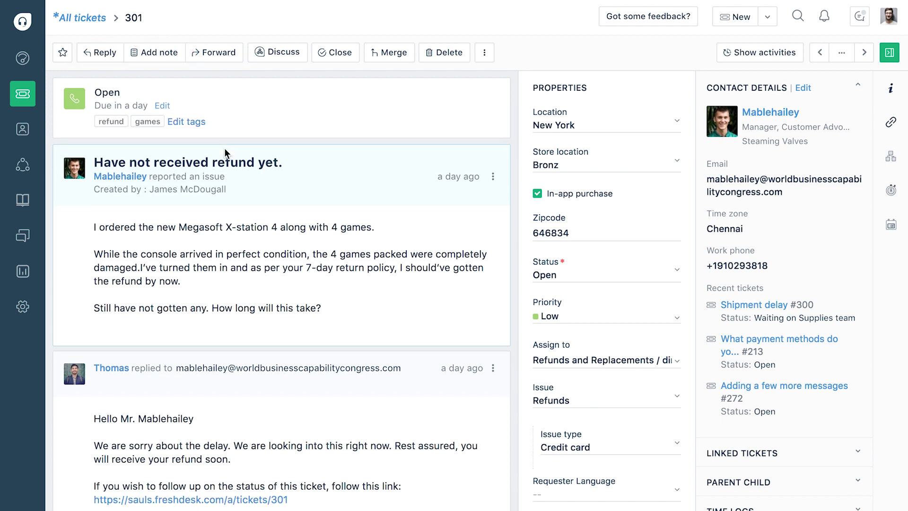
{"action": "left_click", "coordinate": [291, 56]}
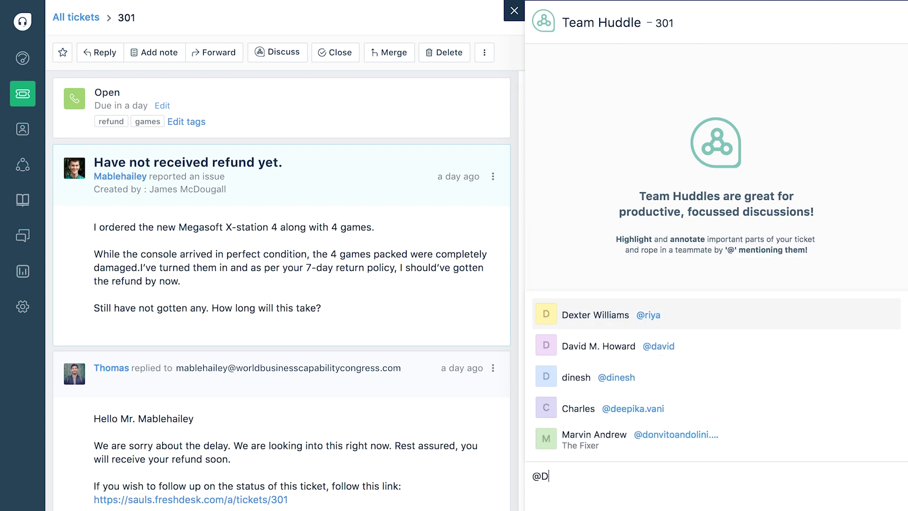
{"action": "key", "text": "Return"}
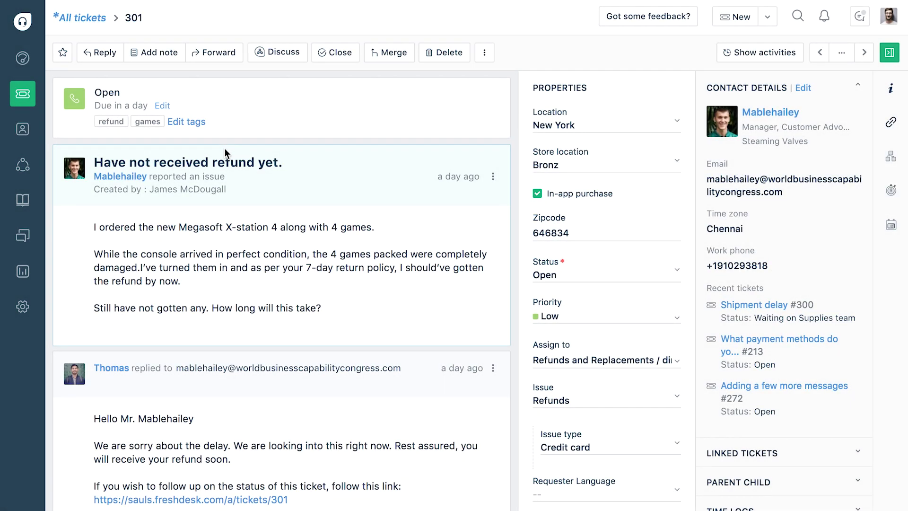
- Draft a quick reply on Shipment delay ticket #300 apologizing and asking for the ticket number
{"action": "left_click", "coordinate": [842, 53]}
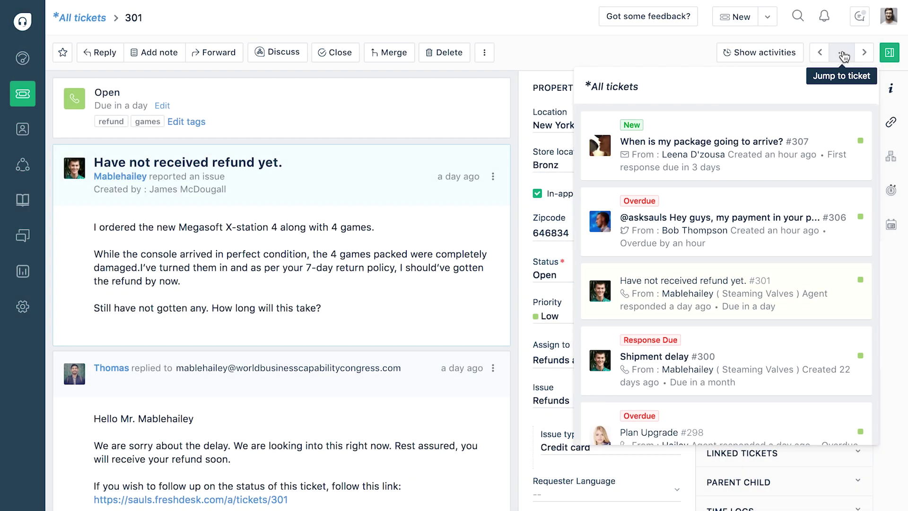
{"action": "left_click", "coordinate": [863, 55]}
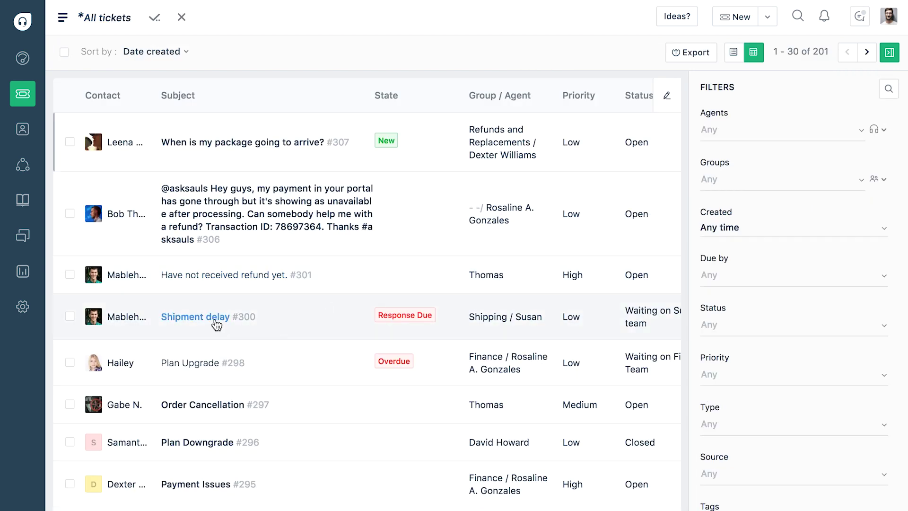
{"action": "mouse_move", "coordinate": [216, 324]}
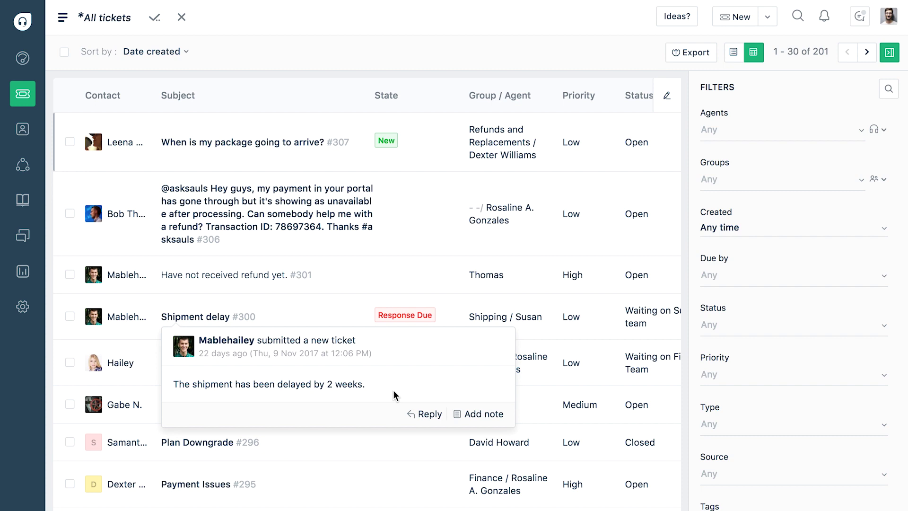
{"action": "left_click", "coordinate": [424, 416]}
{"action": "type", "text": "We are very sorry for your experience. Please share your ticket number so that we can look into it."}
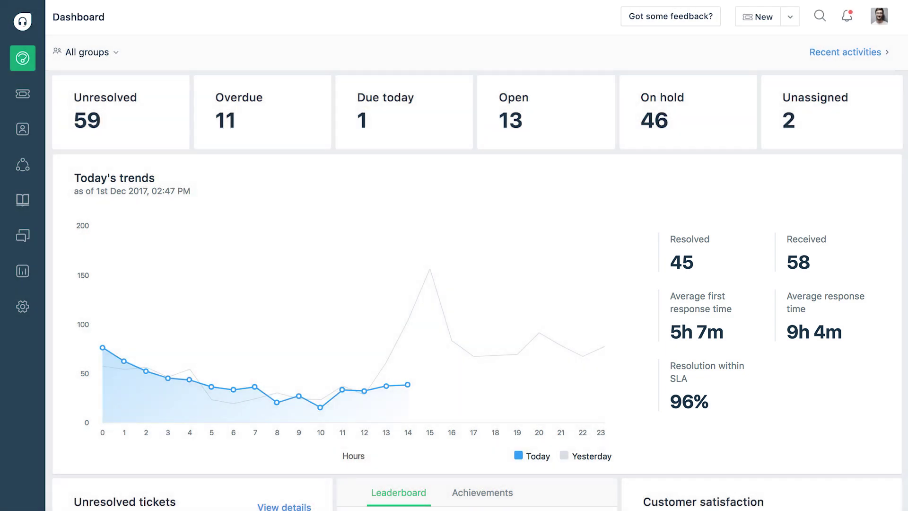
- Check the dashboard's group filter and the New menu (email, contact, company) without changing anything
{"action": "left_click", "coordinate": [95, 53]}
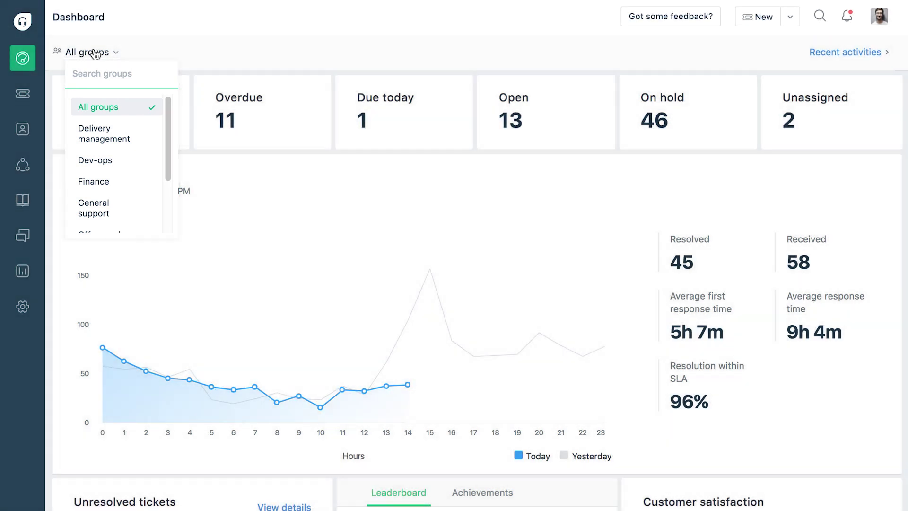
{"action": "left_click", "coordinate": [95, 53]}
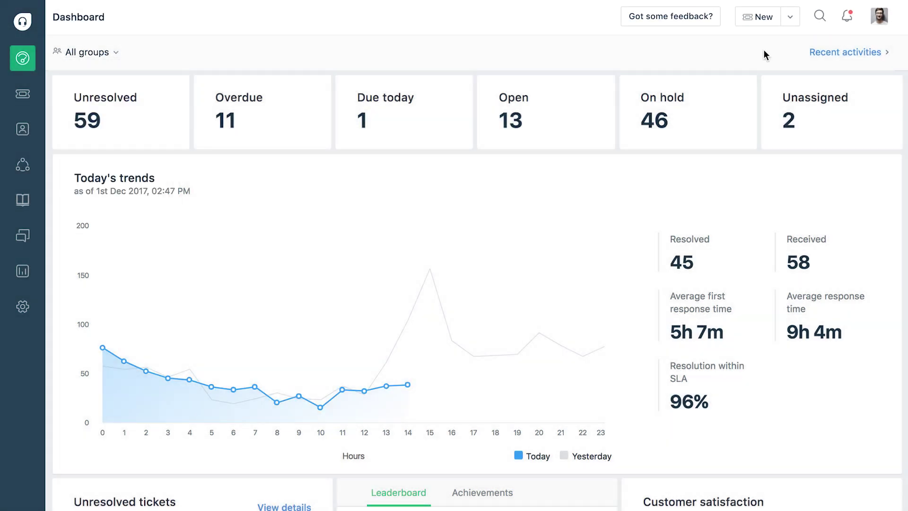
{"action": "left_click", "coordinate": [790, 17]}
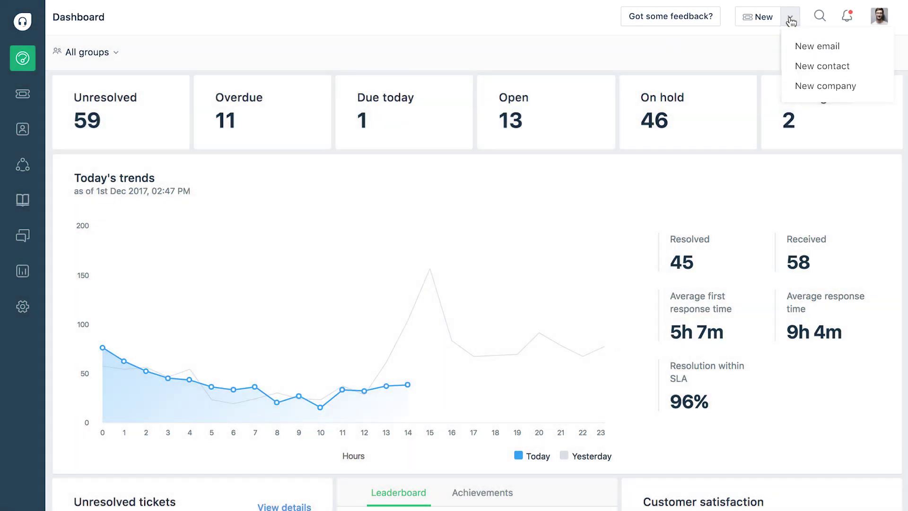
{"action": "left_click", "coordinate": [764, 49]}
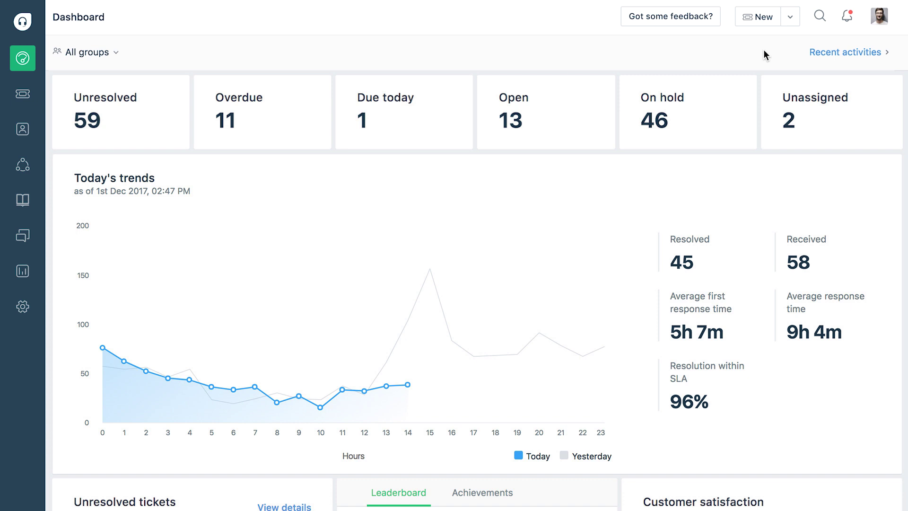
{"action": "left_click", "coordinate": [820, 16]}
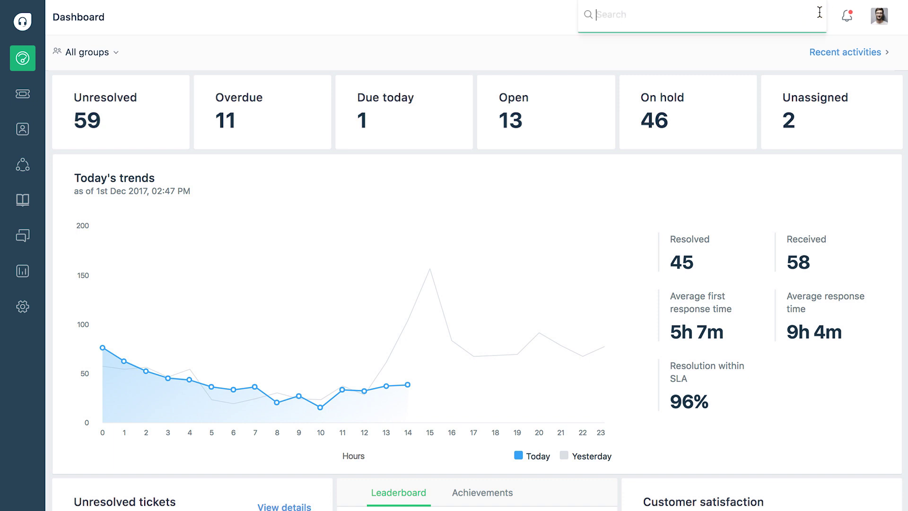
{"action": "type", "text": "payment"}
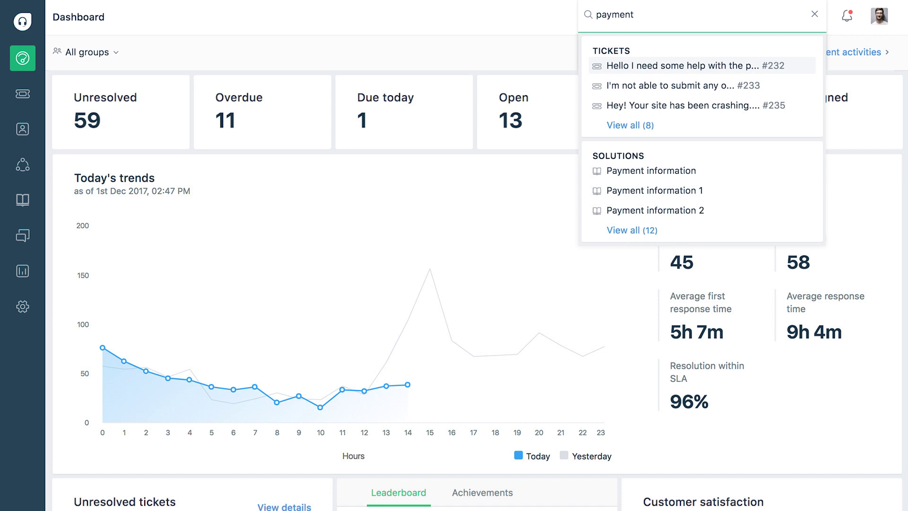
{"action": "left_click", "coordinate": [764, 50]}
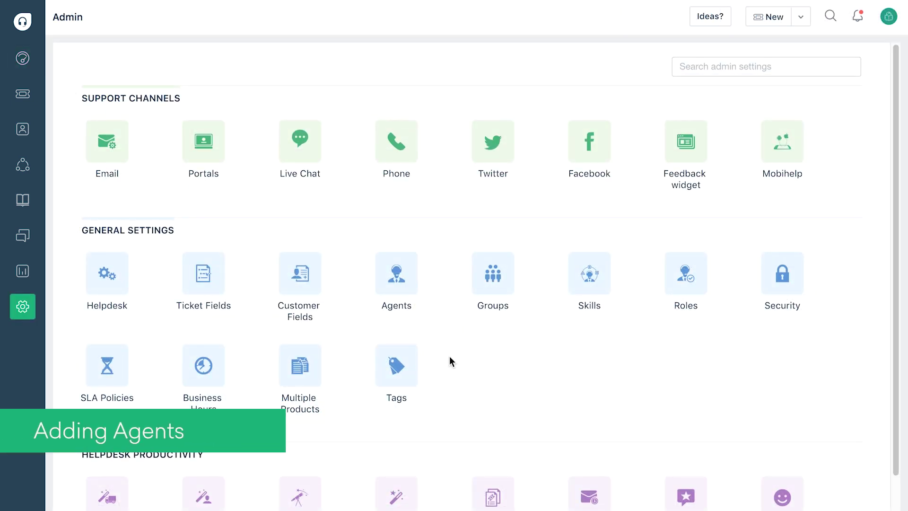
- Open the Agents list from the Admin page
{"action": "left_click", "coordinate": [398, 285]}
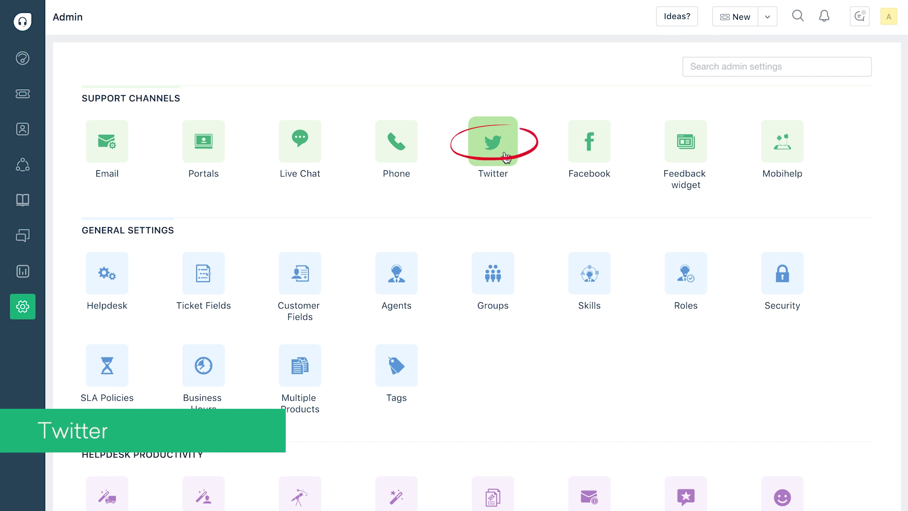
{"action": "left_click", "coordinate": [504, 154]}
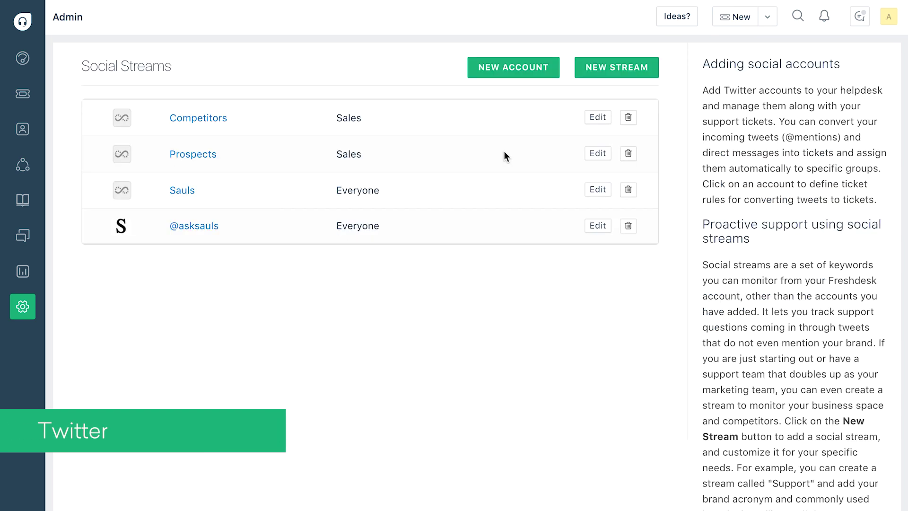
{"action": "left_click", "coordinate": [598, 226]}
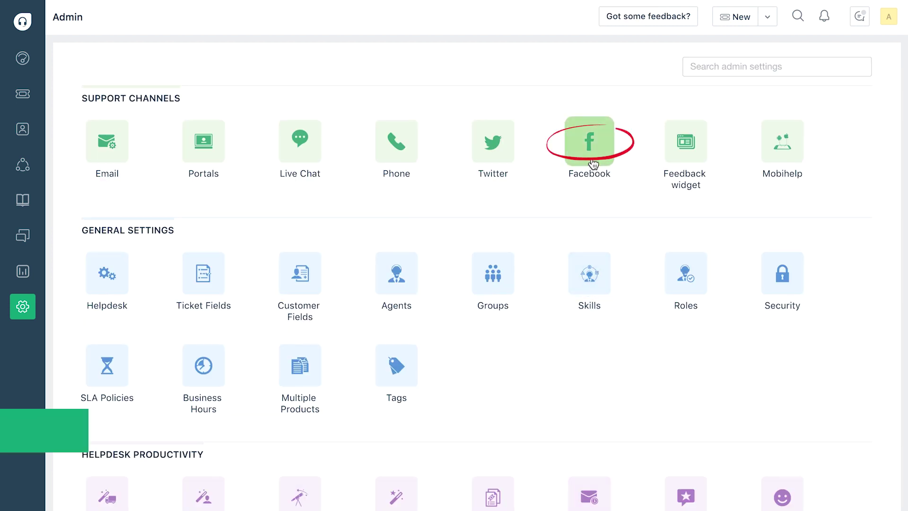
- View the Facebook pages setup, then toggle Live Chat's Enable Chat off and back on
{"action": "left_click", "coordinate": [594, 164]}
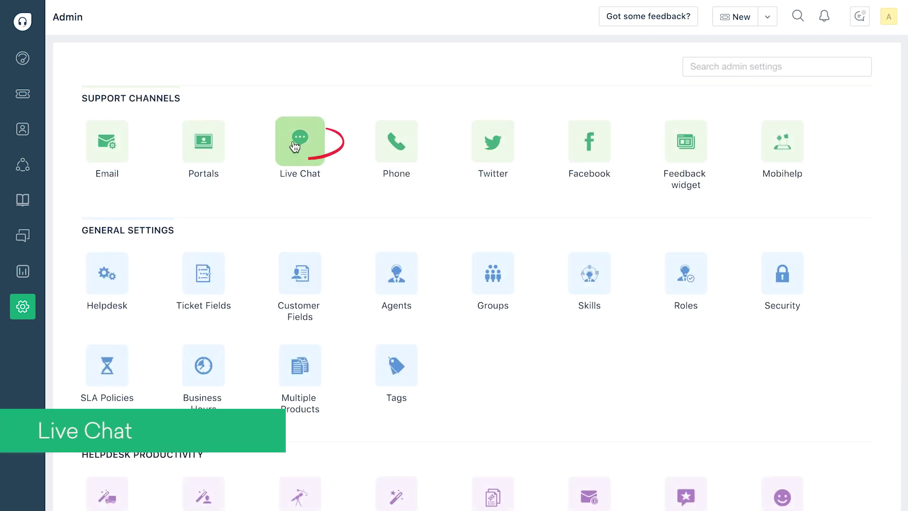
{"action": "left_click", "coordinate": [294, 147]}
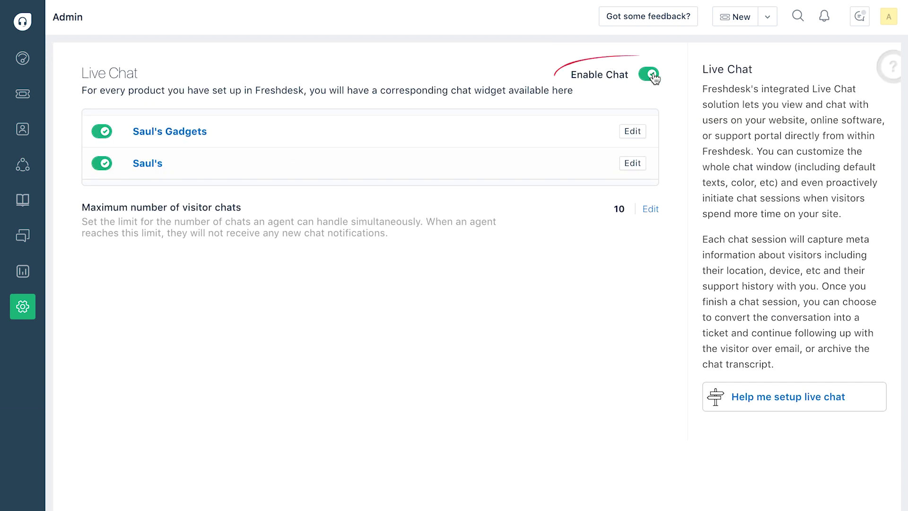
{"action": "left_click", "coordinate": [652, 75]}
{"action": "left_click", "coordinate": [651, 74]}
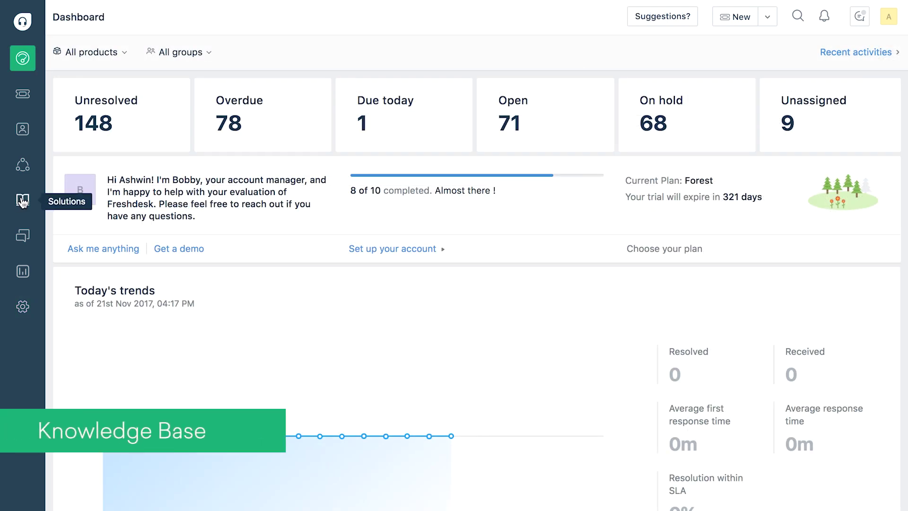
- Open Solutions and the FAQ (10) folder under Configuring Volt Web app
{"action": "left_click", "coordinate": [22, 201]}
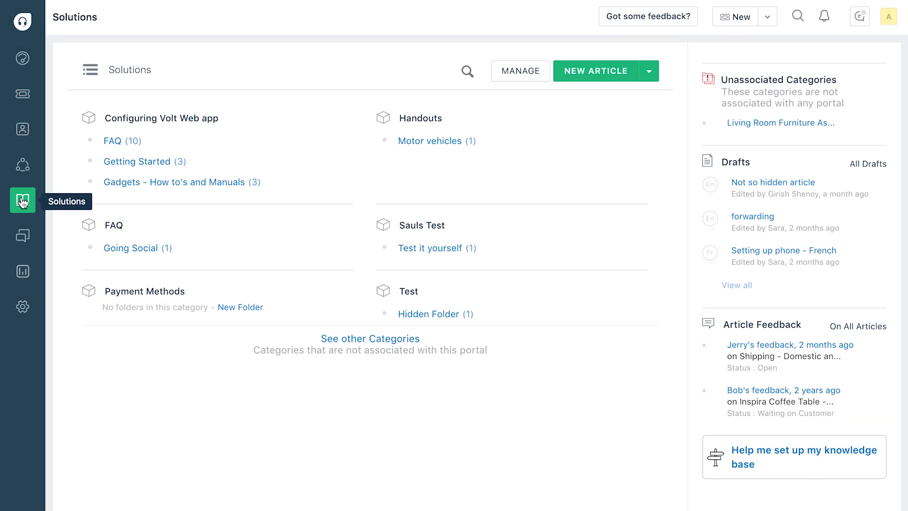
{"action": "left_click", "coordinate": [118, 143]}
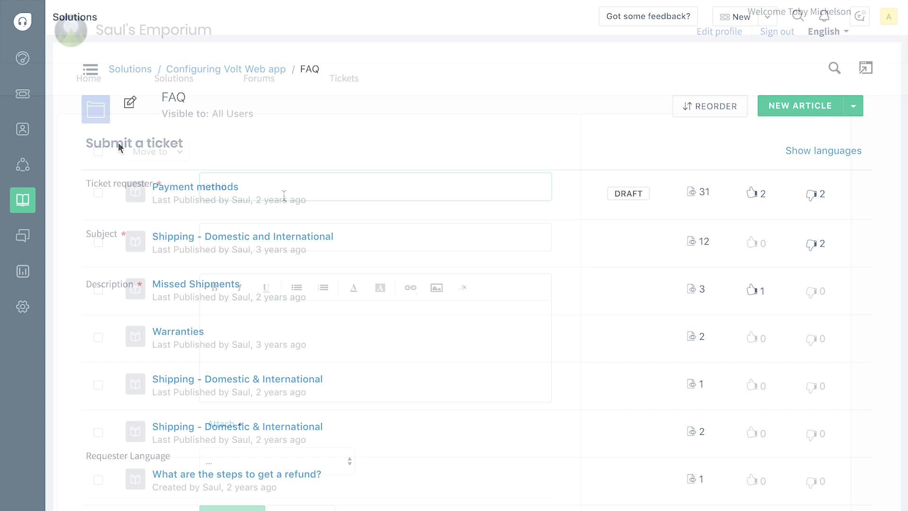
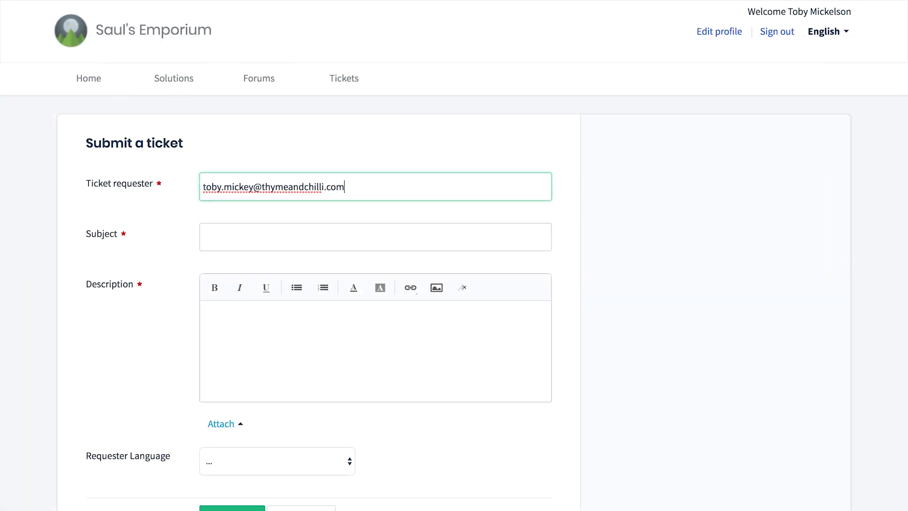
- Fill the portal ticket form with the requester's e-mail, full name, and subject 'Domestic Shipping'
{"action": "key", "text": "Tab"}
{"action": "key", "text": "Tab"}
{"action": "type", "text": "Domestic Shipping"}
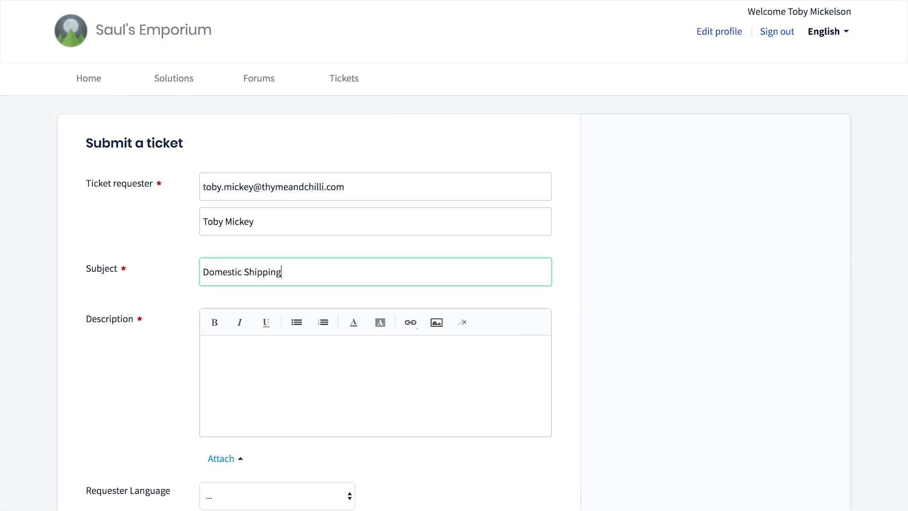
{"action": "key", "text": "Tab"}
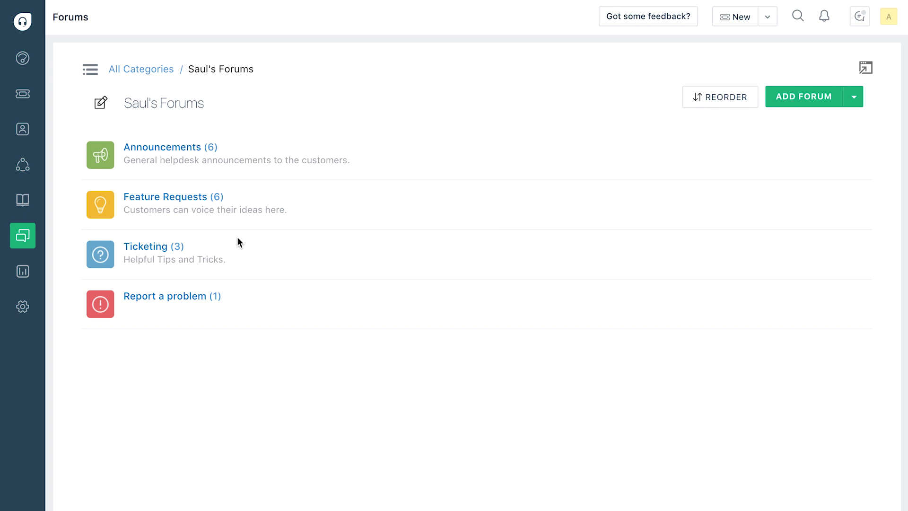
- Open the 'Order Tracking Options' topic in the Ticketing forum
{"action": "left_click", "coordinate": [166, 247]}
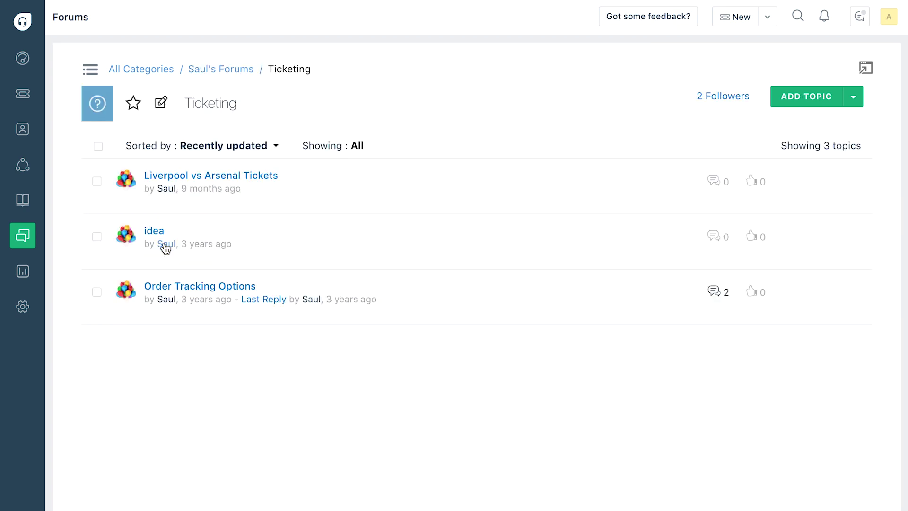
{"action": "left_click", "coordinate": [186, 286]}
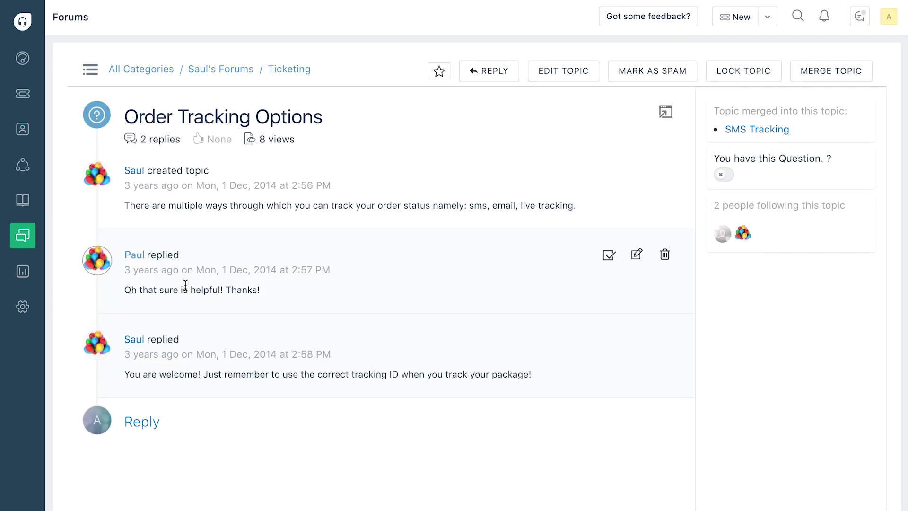